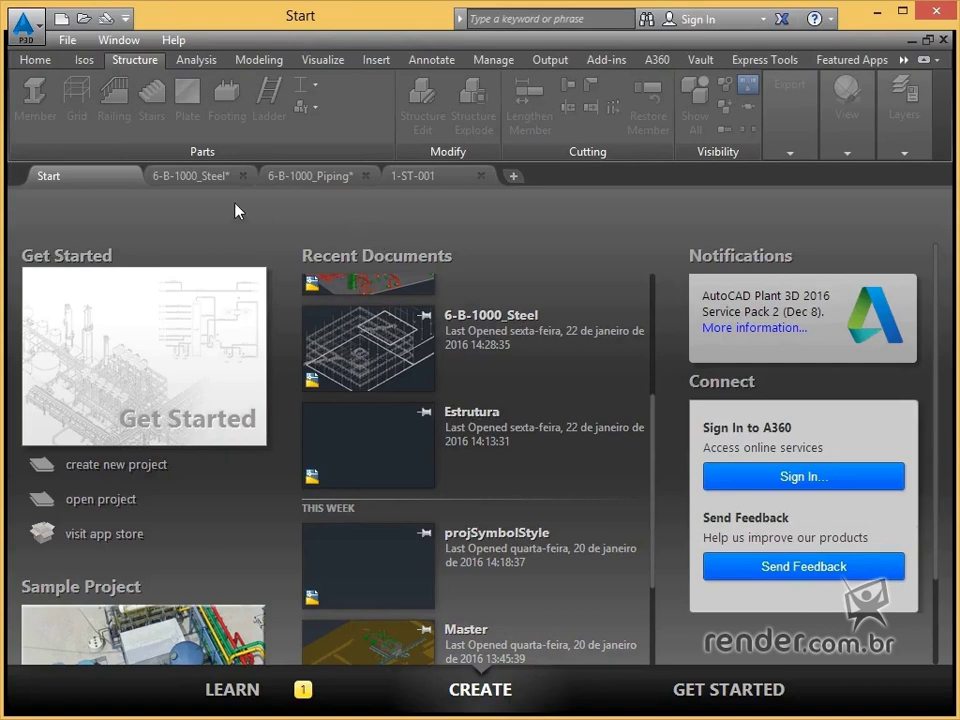
Switch from the Start page to the 6-B-1000_Steel drawing
left_click(192, 178)
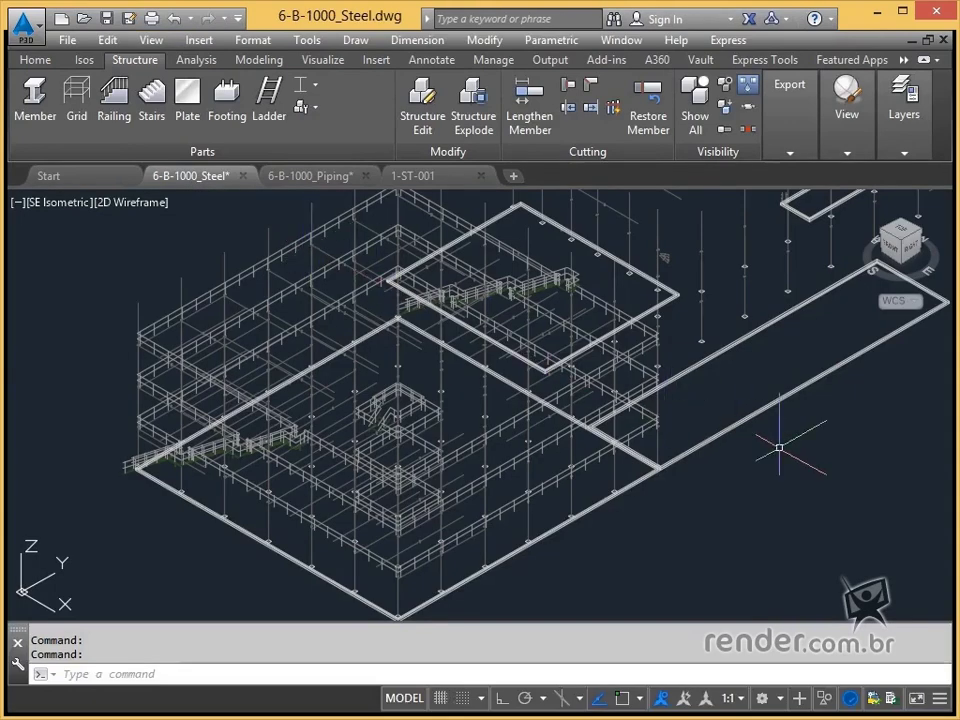
Pan and zoom around the steel frame to a close view of the central stair opening
middle_click_drag(781, 447, 634, 525)
scroll(634, 518, "down", 2)
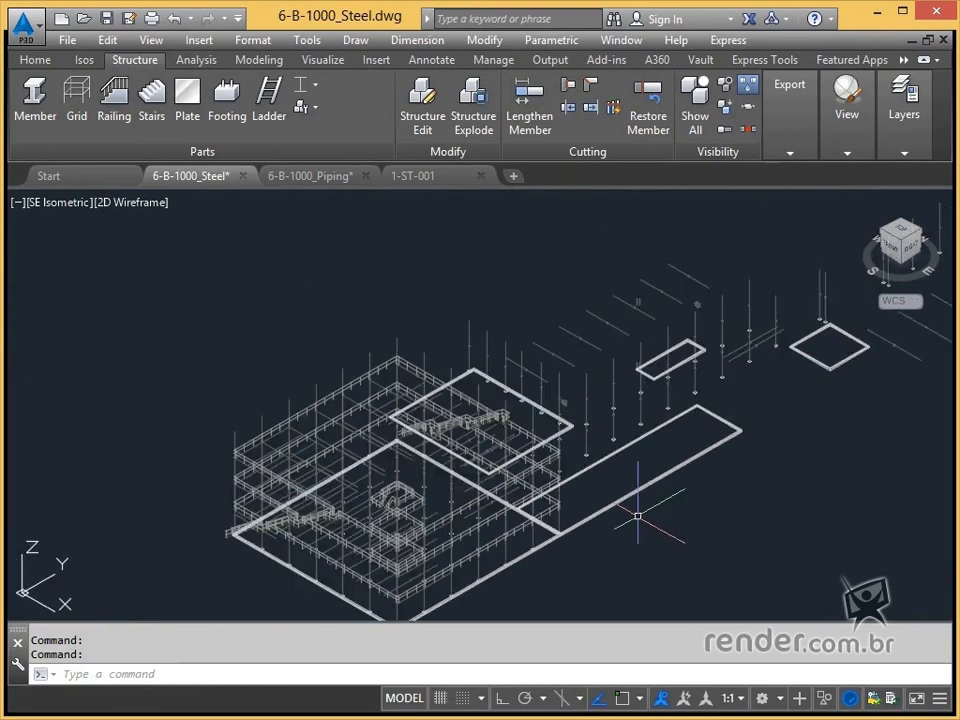
middle_click_drag(683, 496, 585, 484)
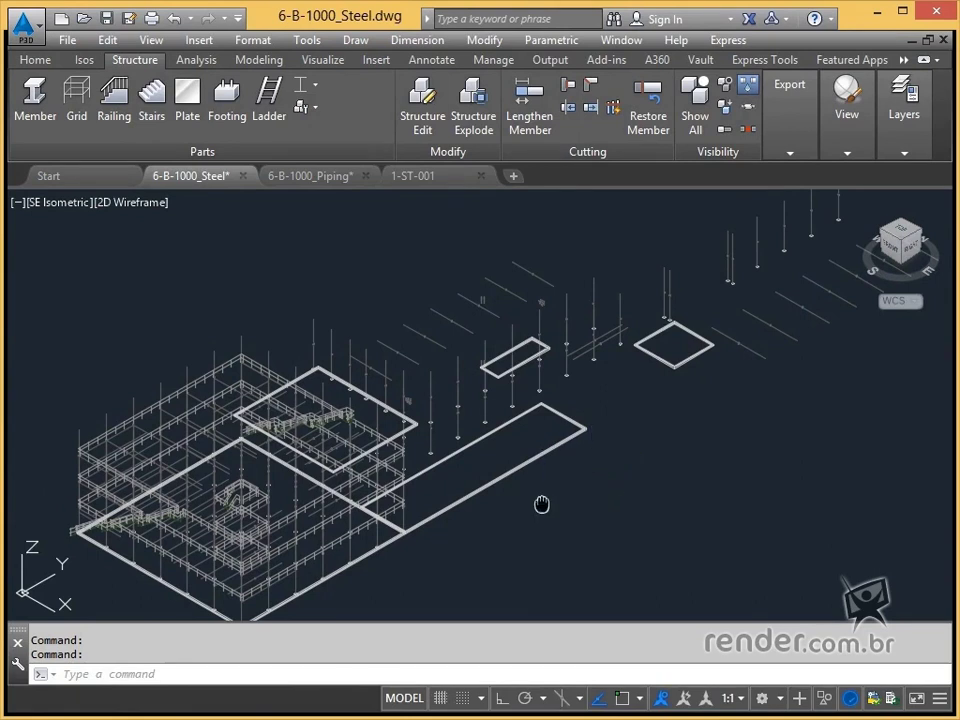
middle_click_drag(542, 506, 606, 474)
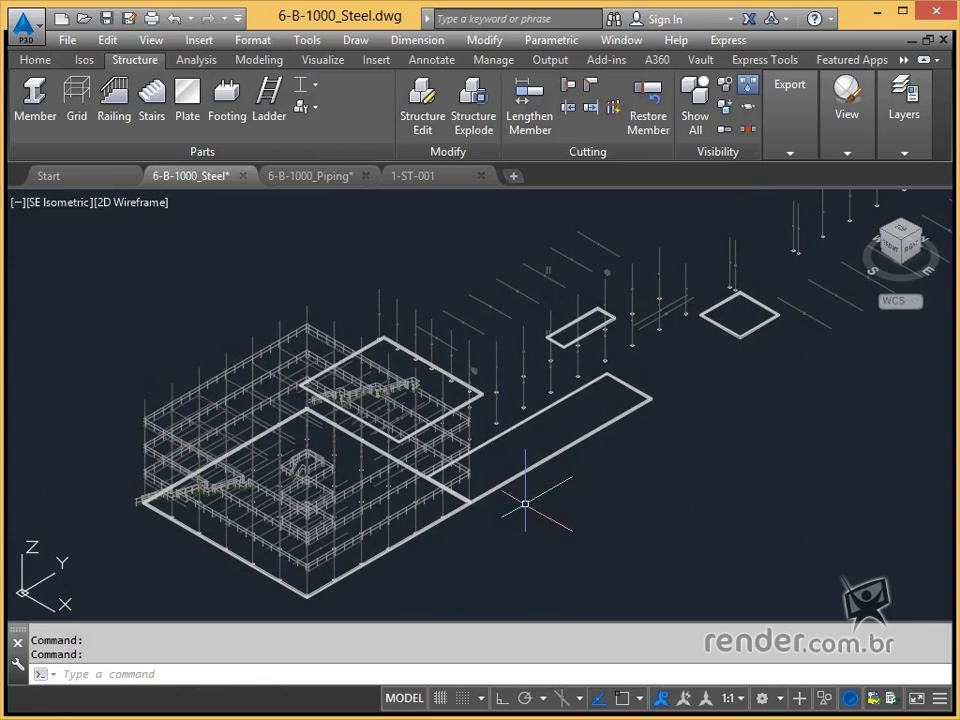
scroll(499, 529, "down", 2)
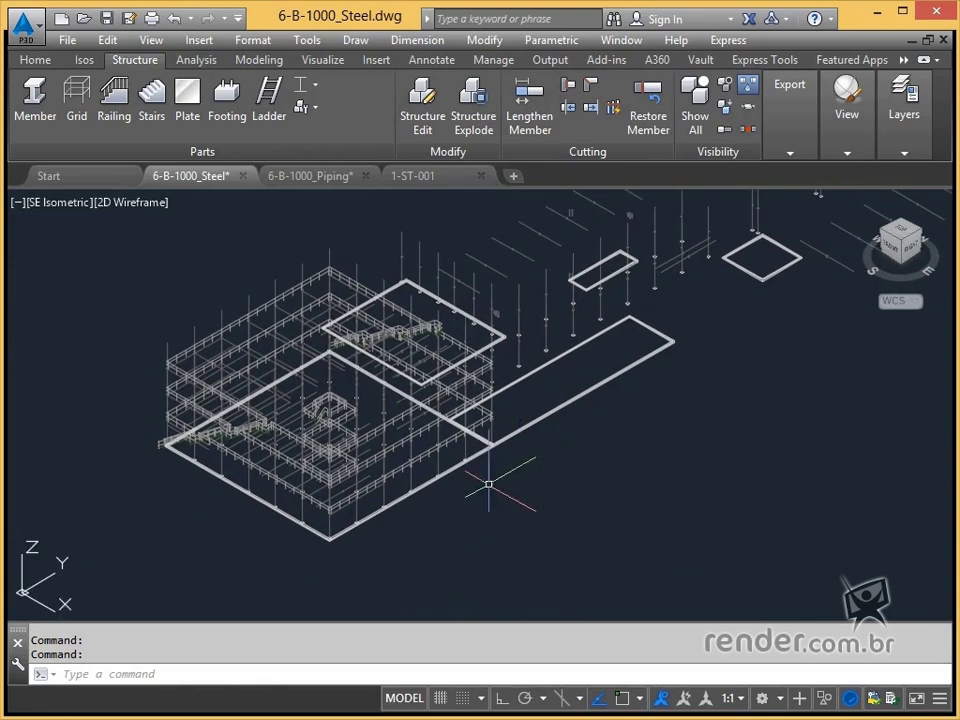
scroll(480, 486, "up", 5)
middle_click_drag(473, 489, 821, 580)
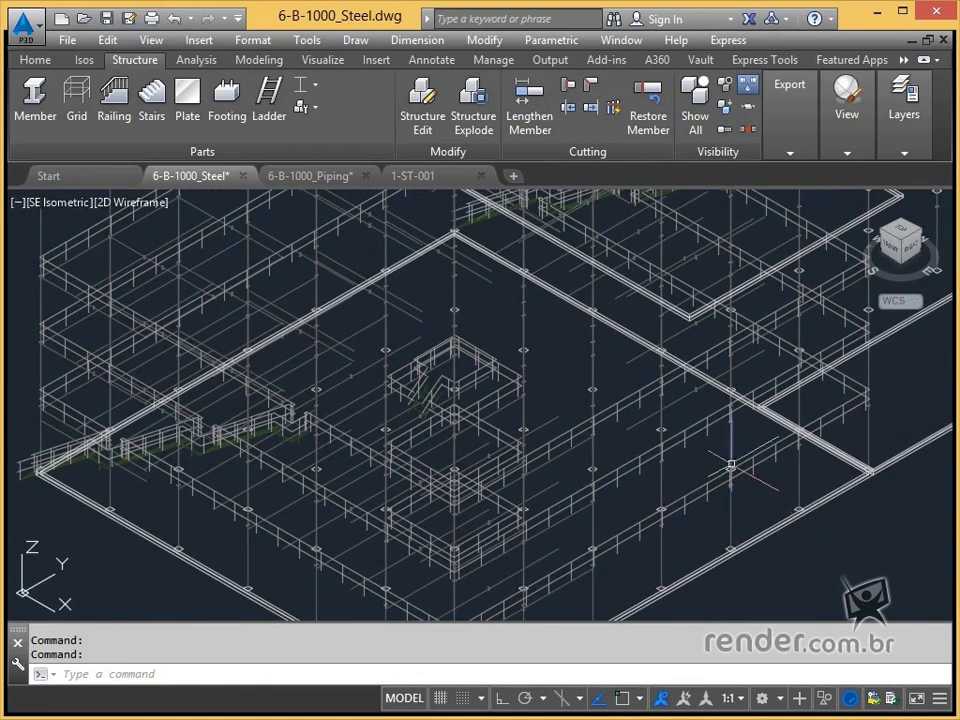
left_click(308, 178)
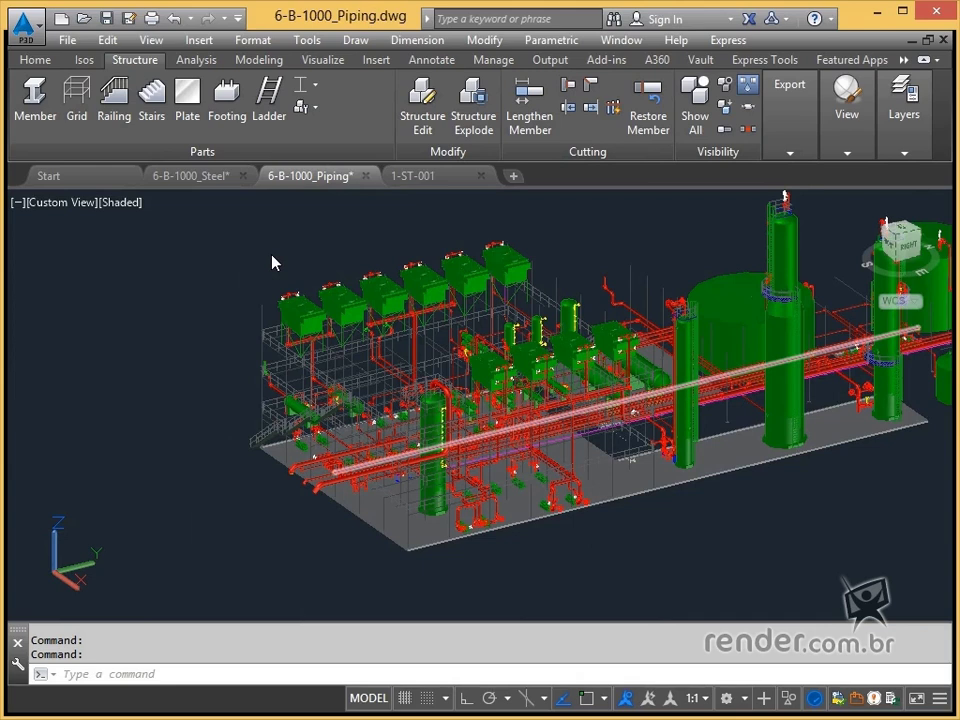
middle_click_drag(261, 268, 191, 293)
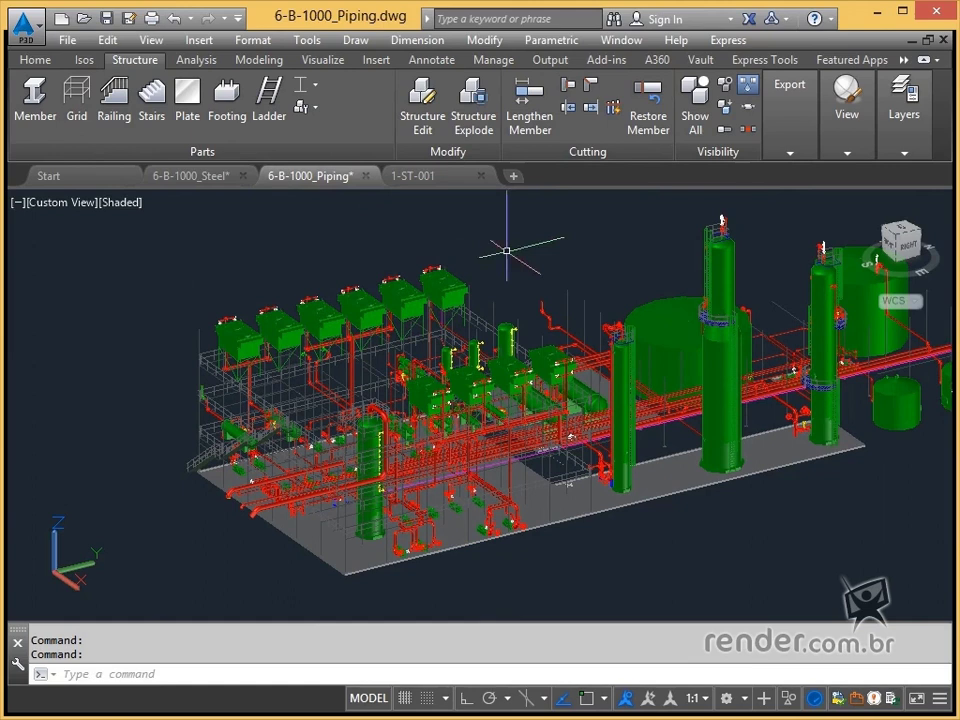
middle_click_drag(591, 236, 401, 266)
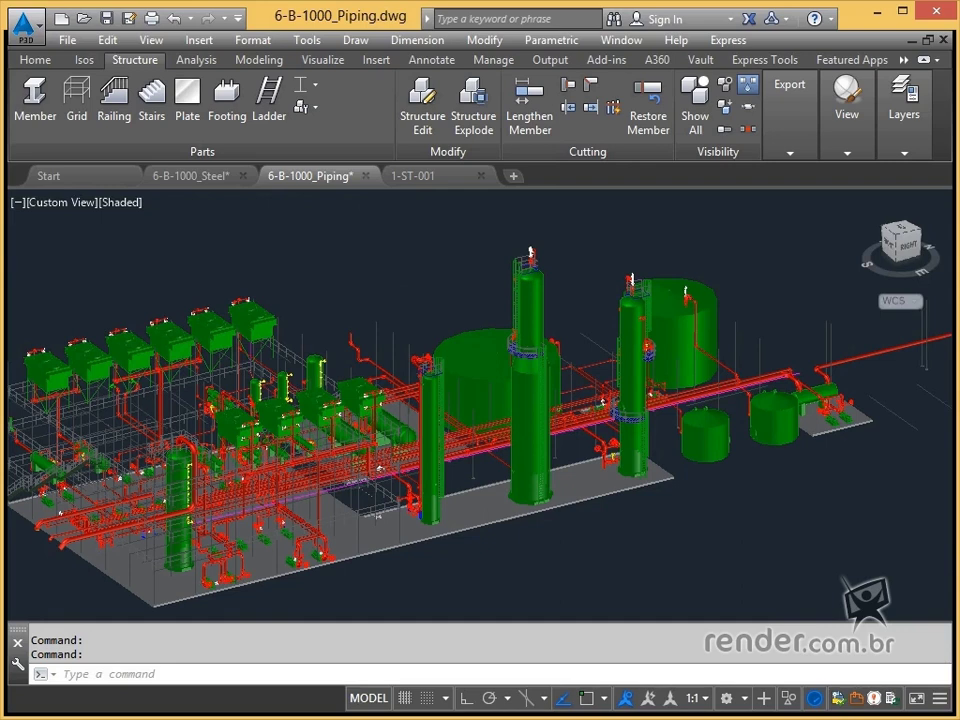
scroll(381, 290, "down", 2)
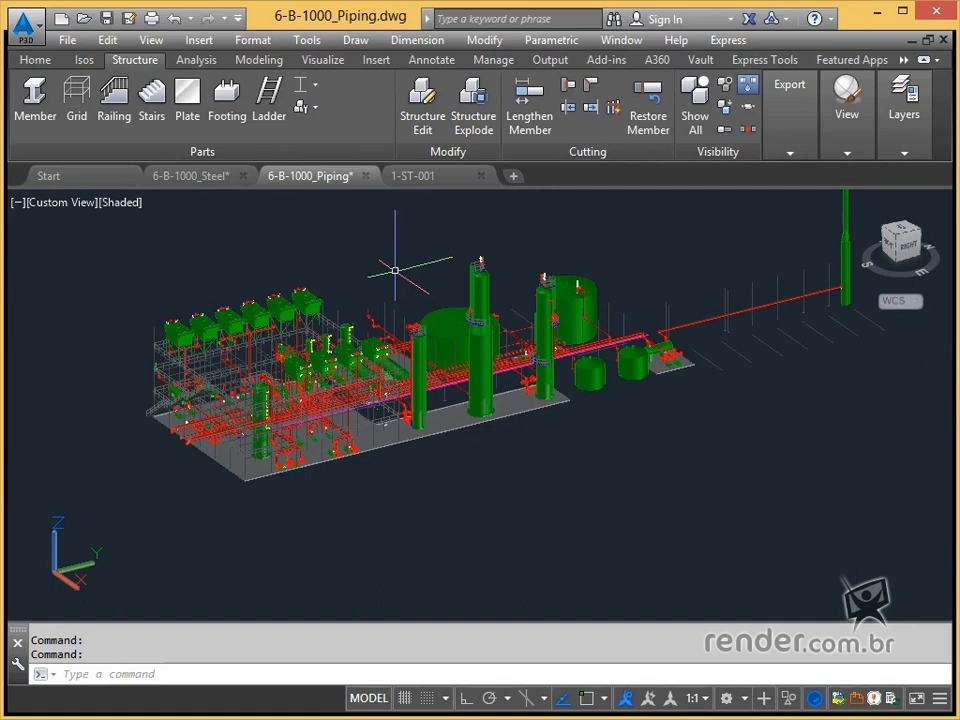
Return to 6-B-1000_Steel and zoom out to show every outlying platform and column
left_click(216, 180)
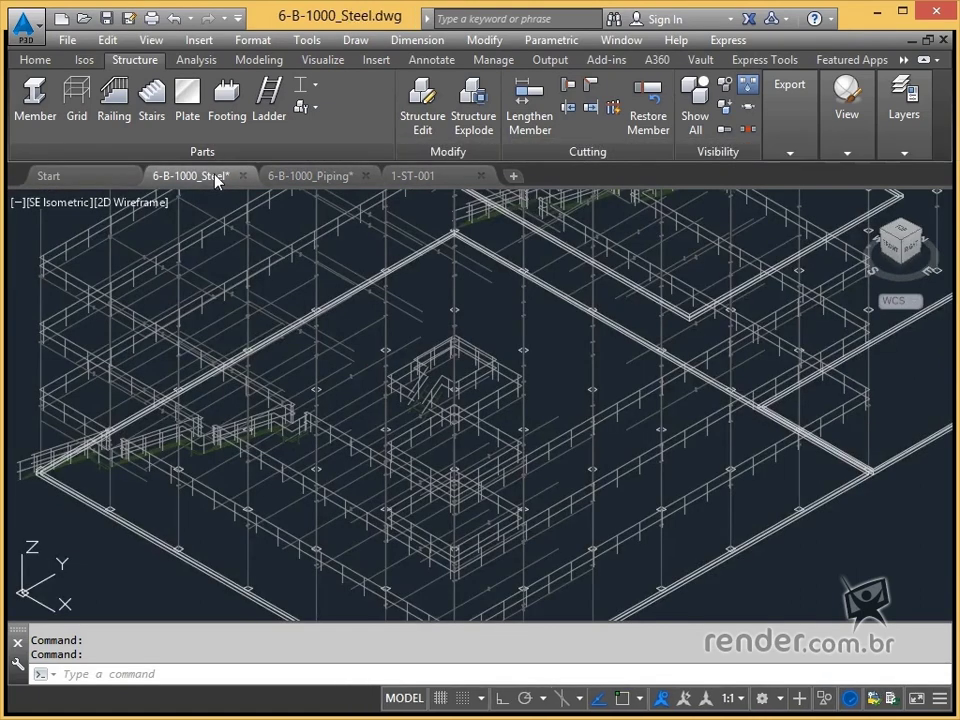
mouse_move(568, 321)
middle_mouse_down()
mouse_move(454, 375)
mouse_move(360, 463)
mouse_move(535, 435)
mouse_move(658, 435)
mouse_move(673, 420)
middle_mouse_up()
scroll(458, 378, "down", 2)
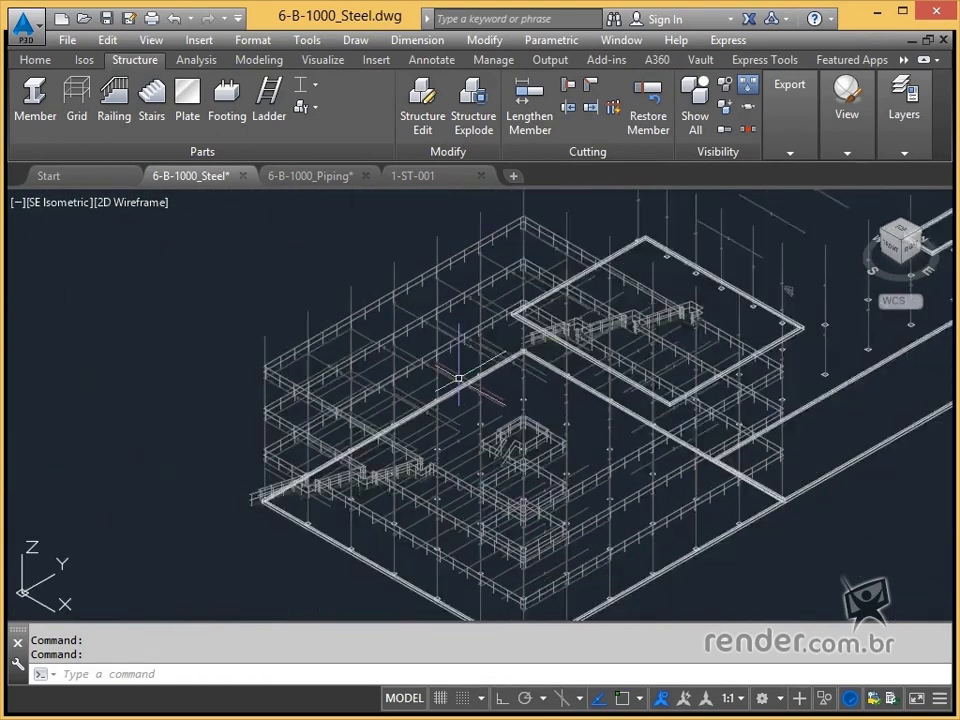
scroll(458, 378, "down", 1)
scroll(464, 386, "down", 1)
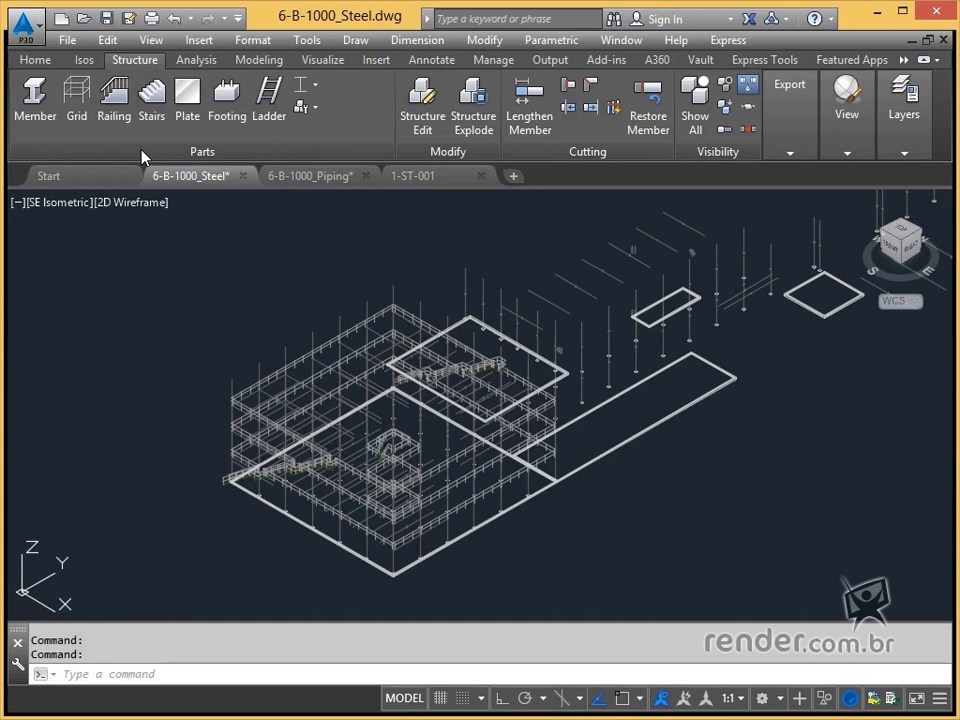
middle_click_drag(384, 259, 304, 246)
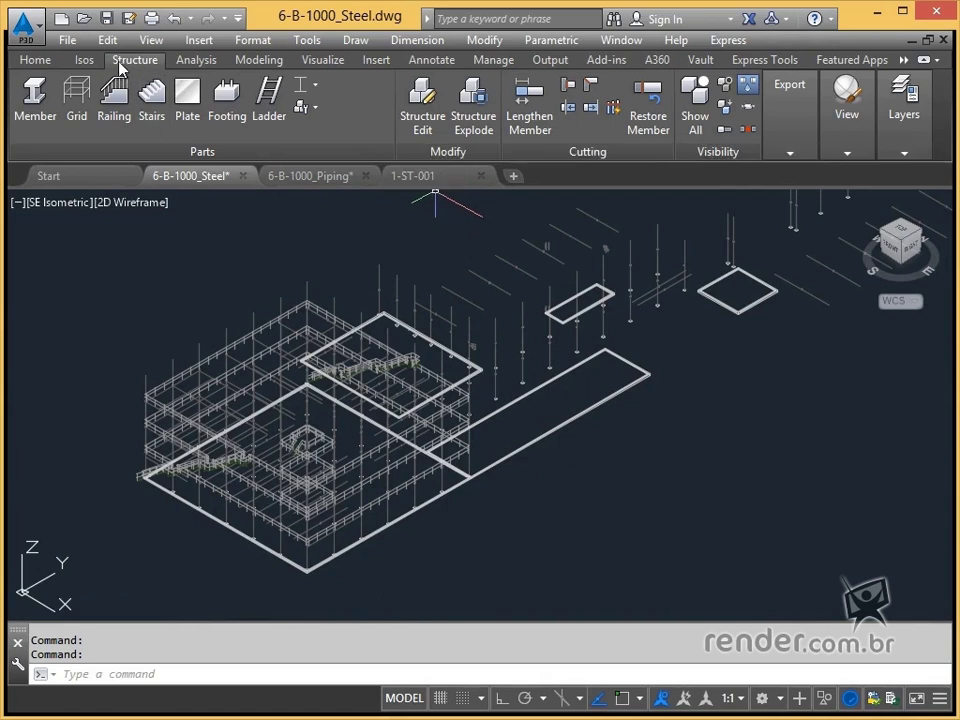
left_click(77, 116)
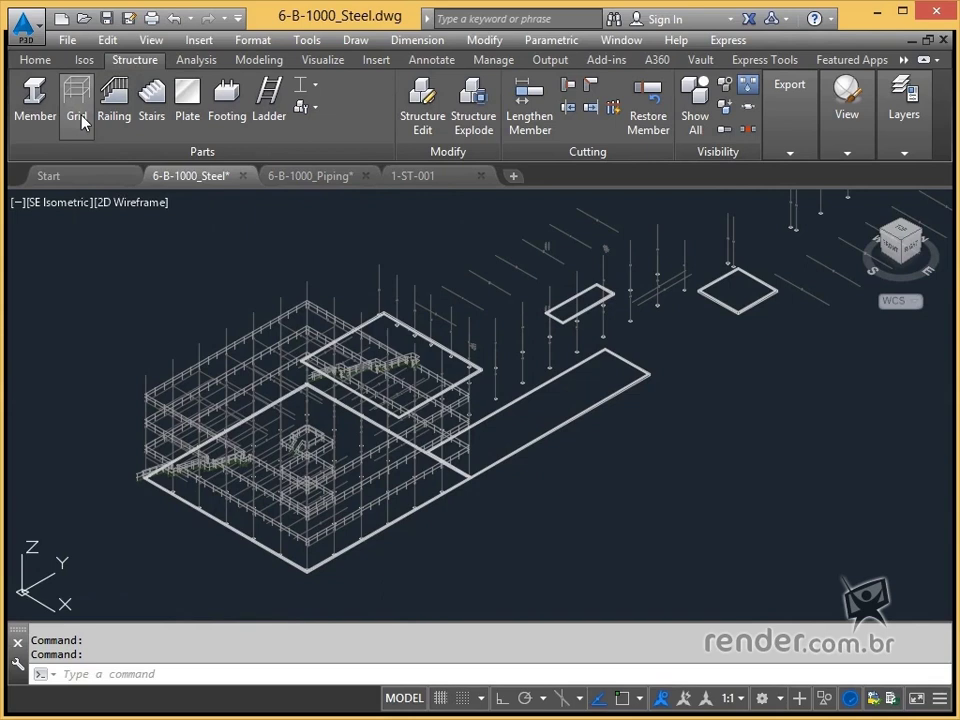
left_click_drag(378, 250, 401, 256)
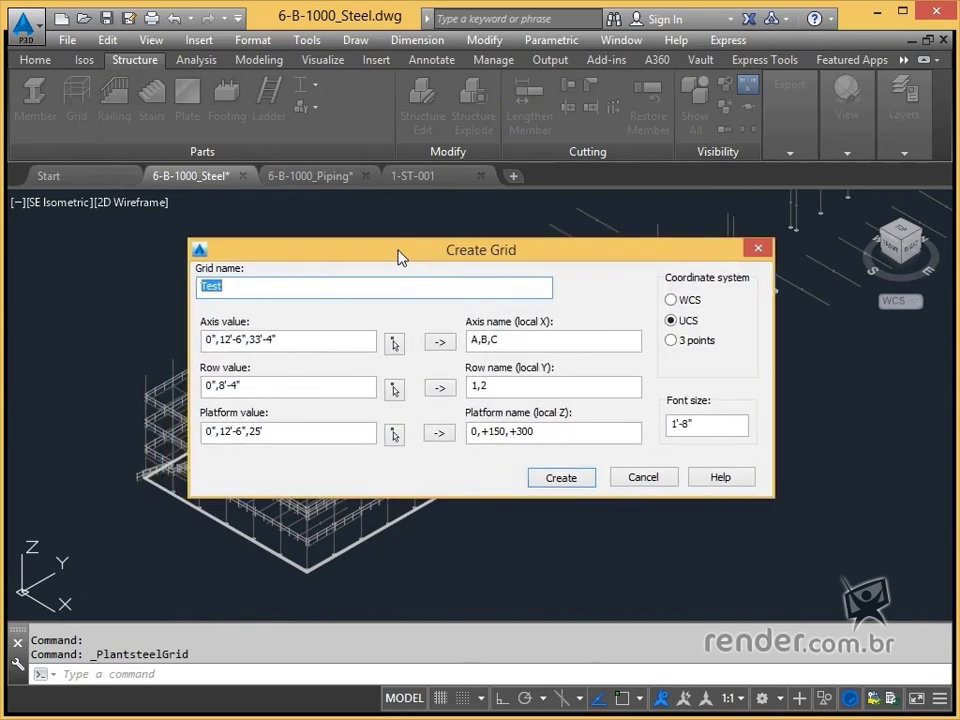
left_click(643, 478)
type("line")
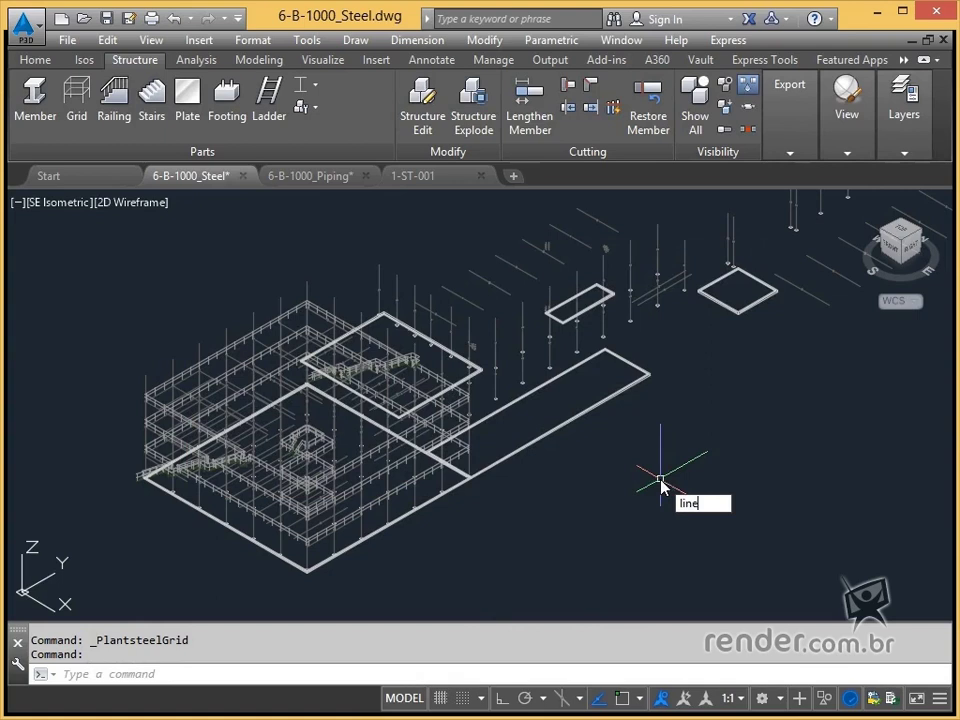
key("Return")
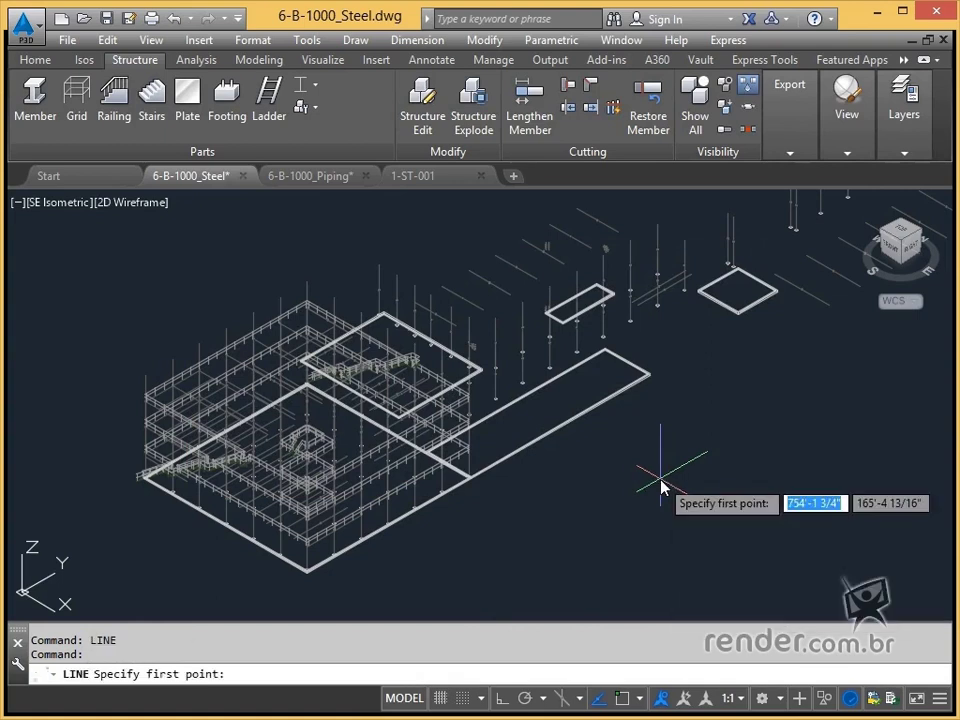
left_click(681, 511)
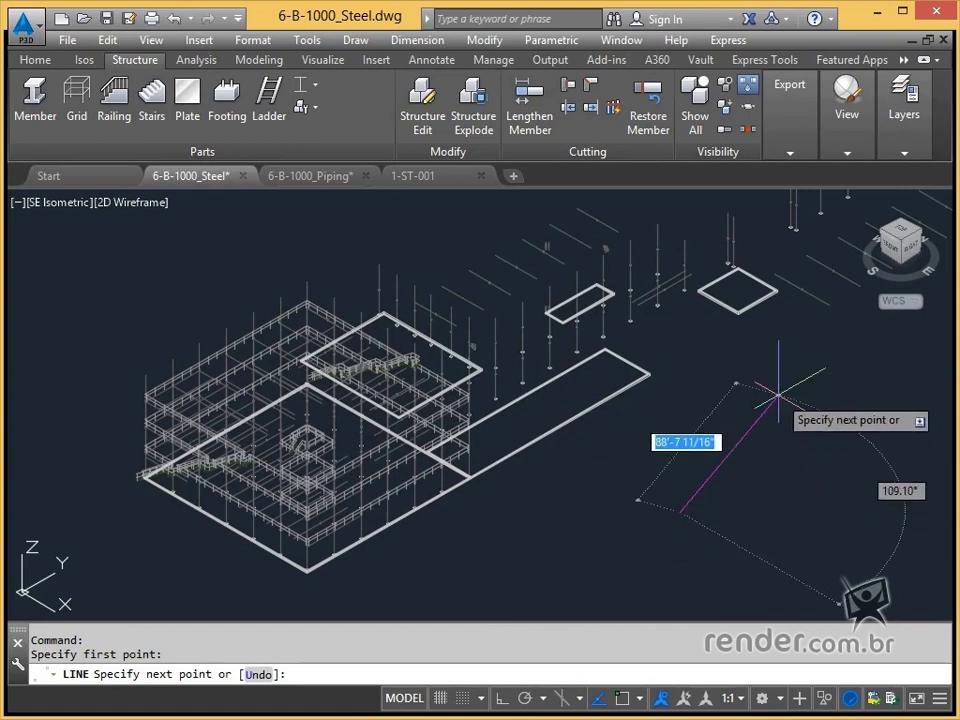
key("Escape")
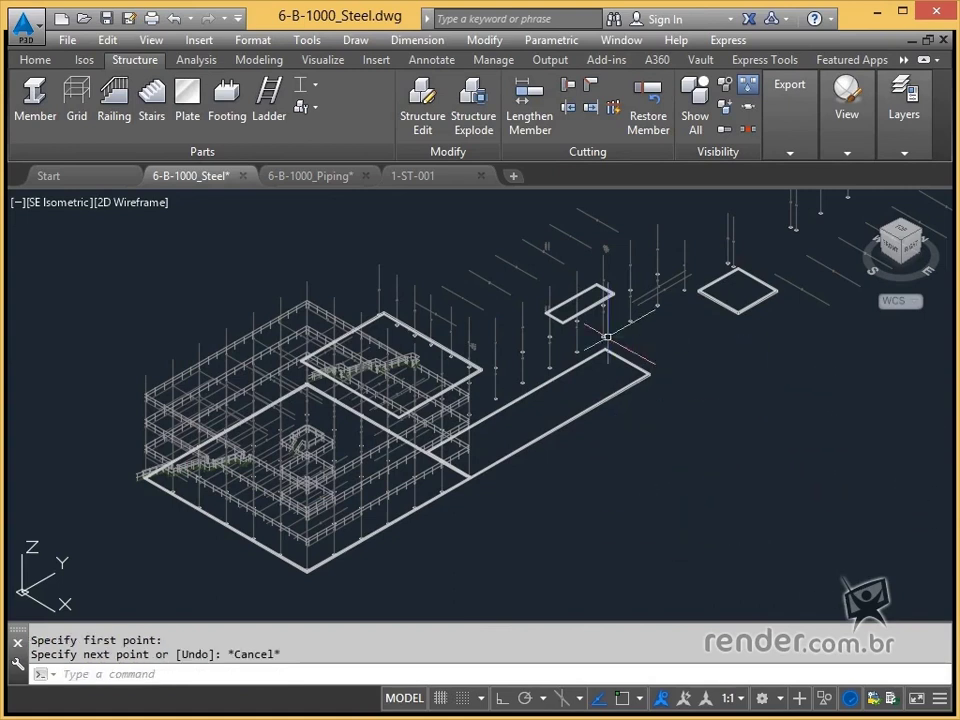
left_click(430, 177)
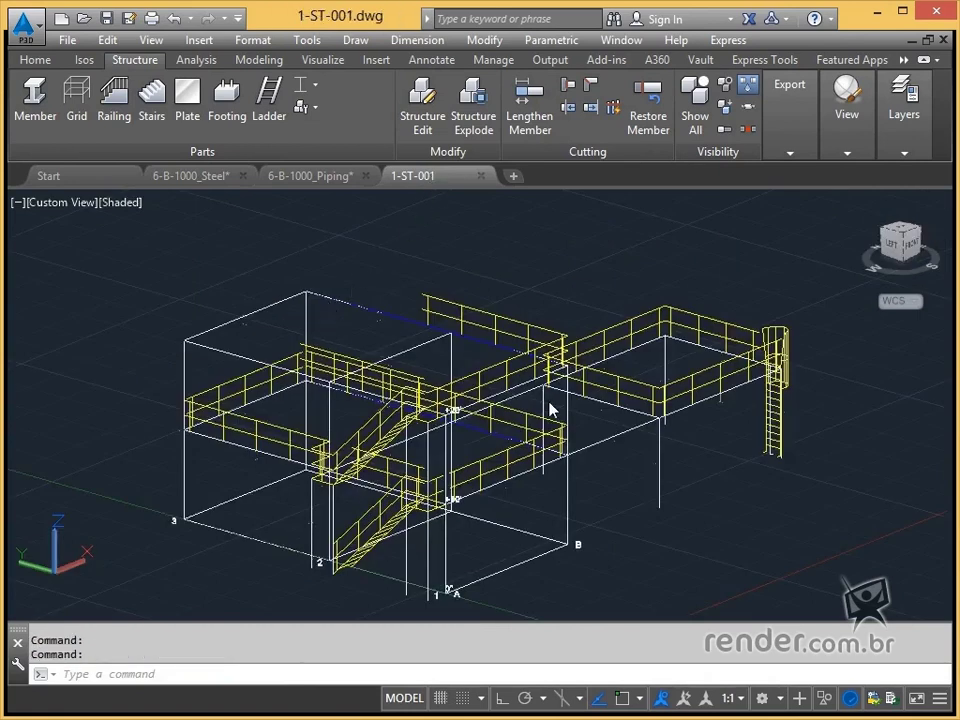
Pan around the 1-ST-001 structure to view its stair, railed platforms and caged ladder
mouse_move(625, 380)
middle_mouse_down()
mouse_move(606, 401)
mouse_move(478, 401)
mouse_move(528, 416)
mouse_move(733, 390)
mouse_move(628, 420)
mouse_move(624, 396)
middle_mouse_up()
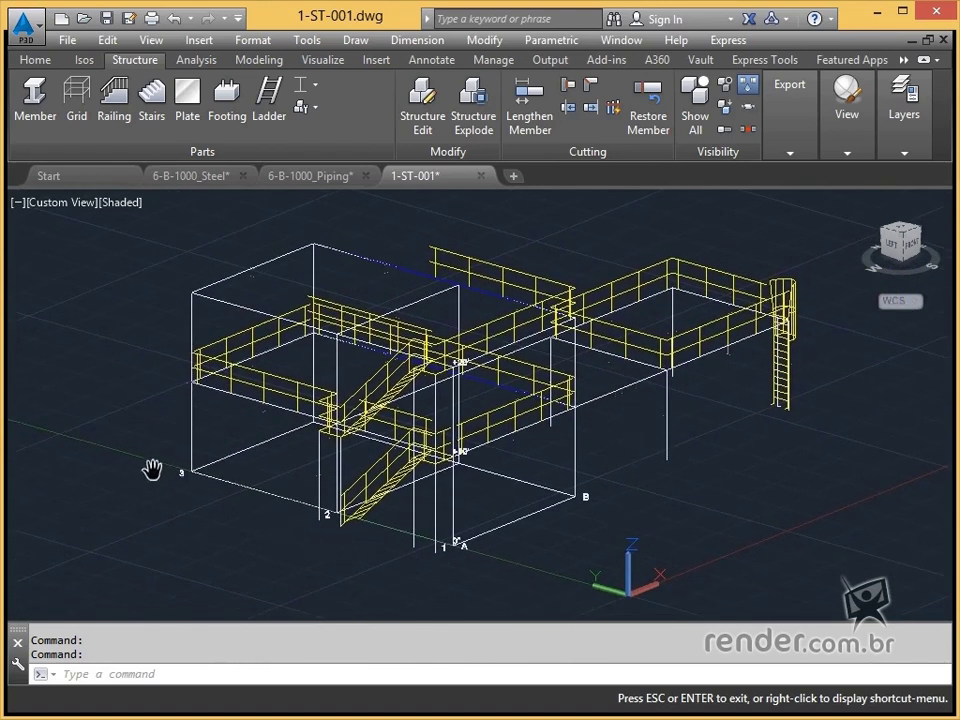
key("Escape")
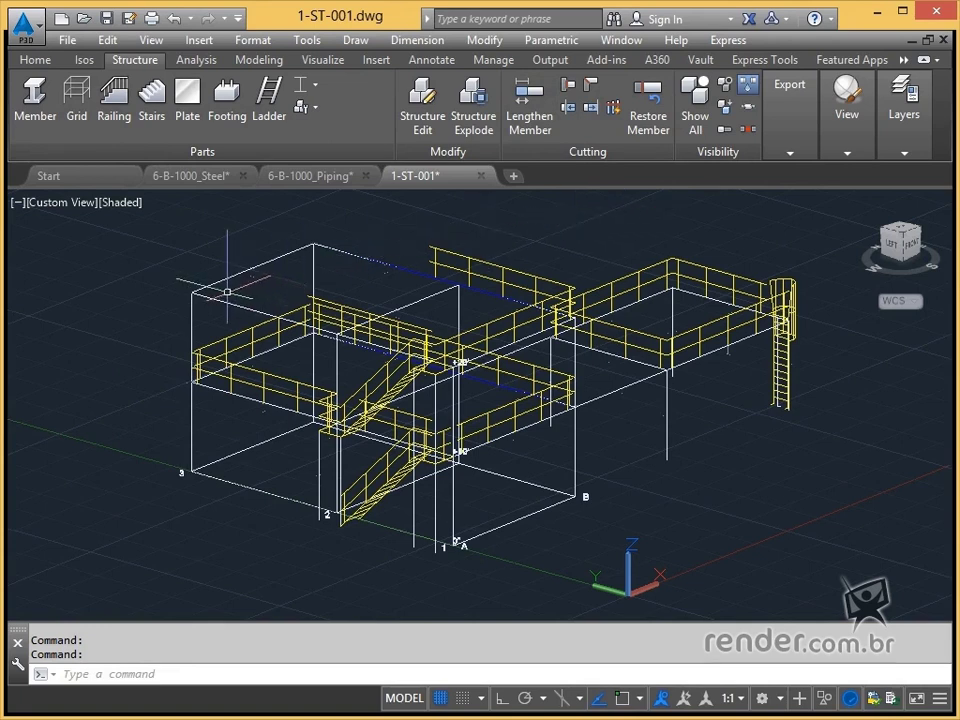
mouse_move(414, 281)
middle_mouse_down()
mouse_move(270, 304)
mouse_move(233, 326)
mouse_move(339, 296)
mouse_move(426, 287)
middle_mouse_up()
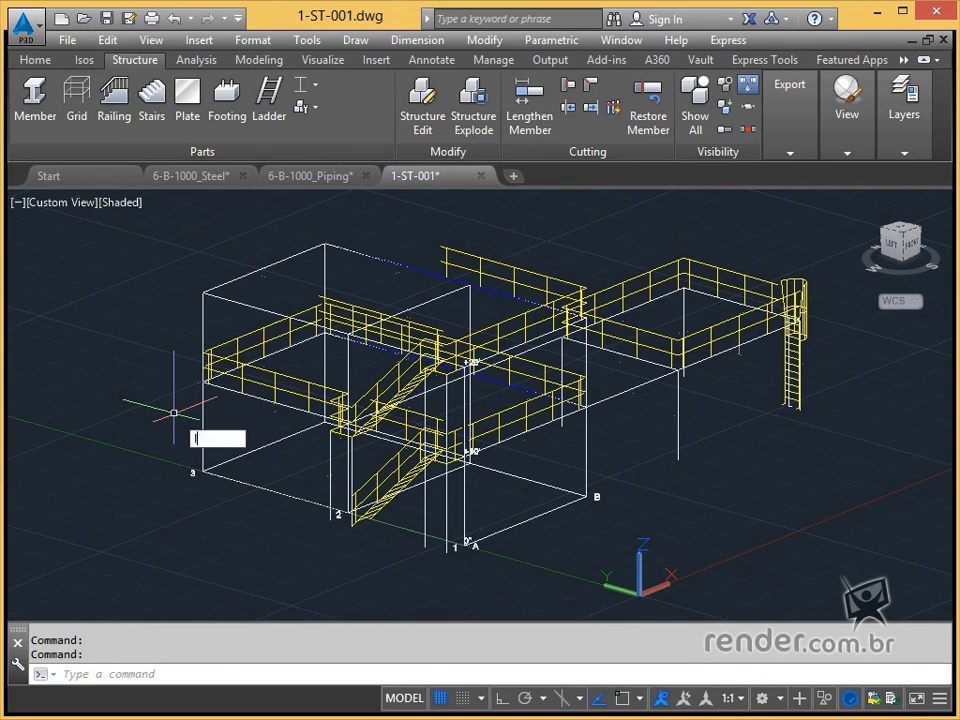
key("Return")
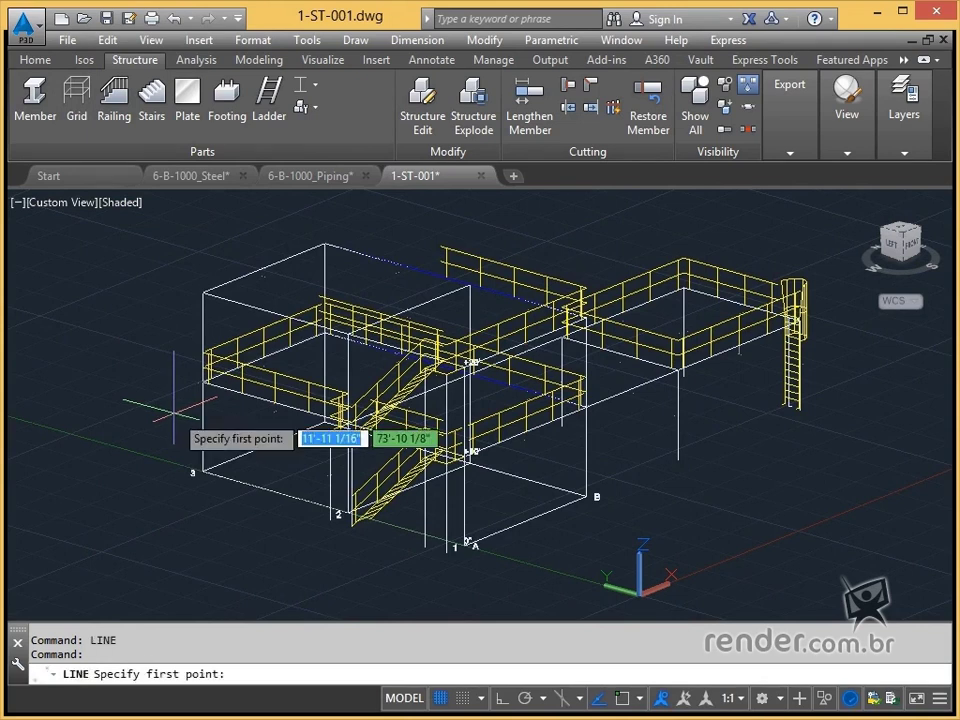
left_click(204, 292)
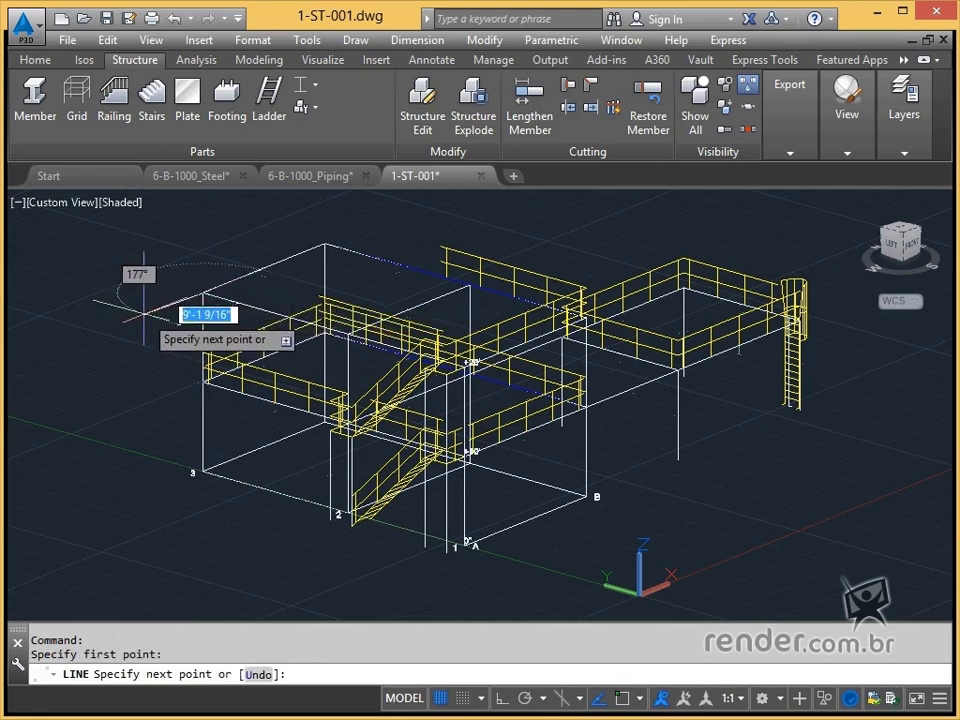
left_click(146, 313)
key("Escape")
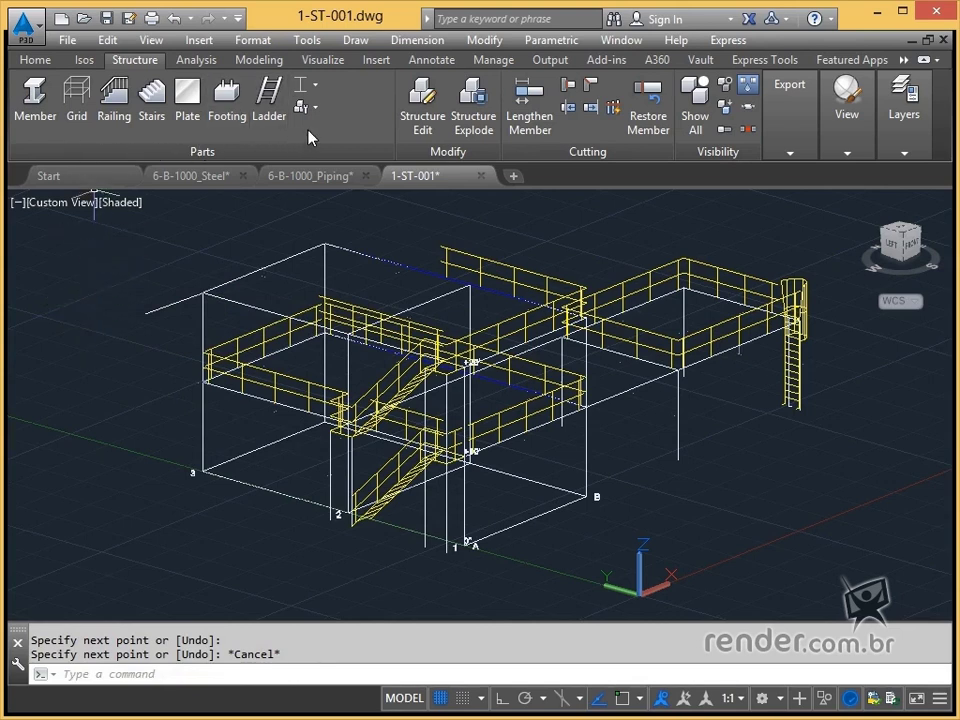
key("Escape")
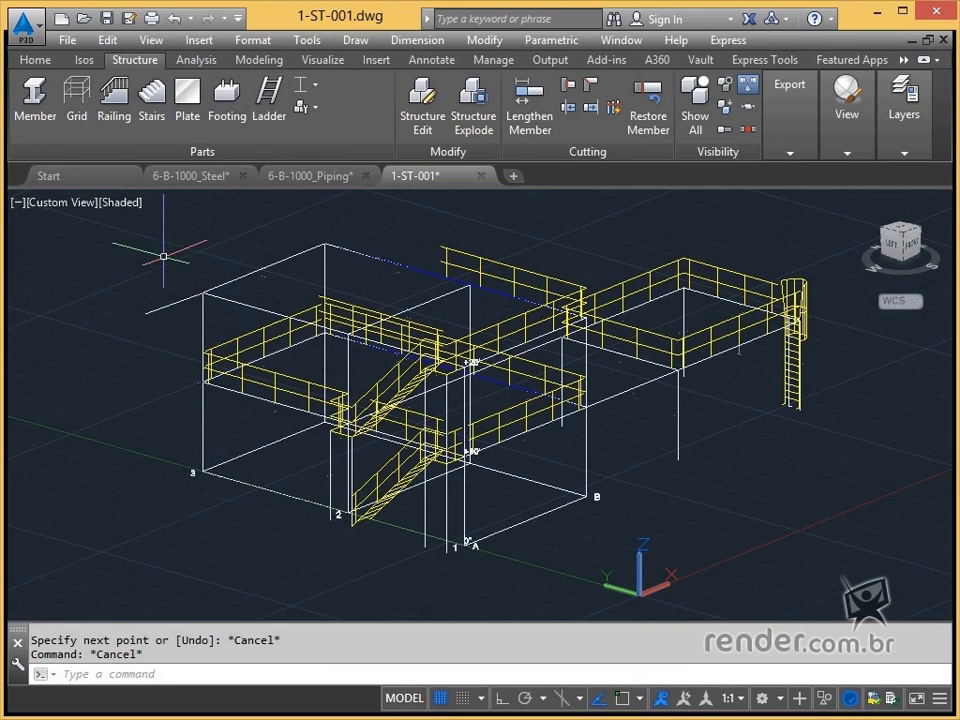
left_click(158, 264)
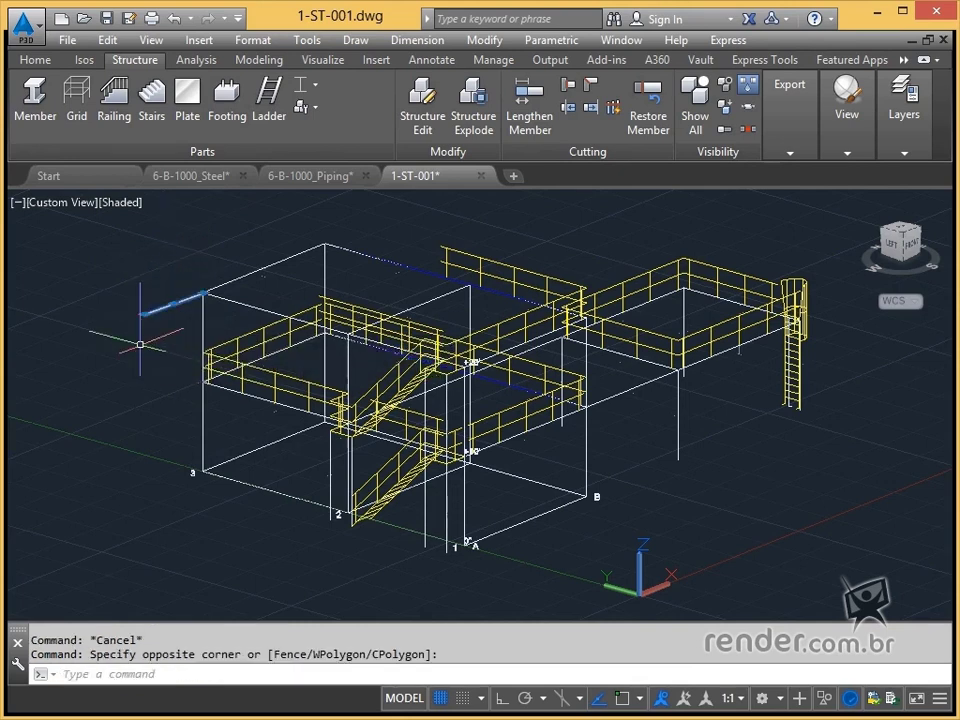
key("Delete")
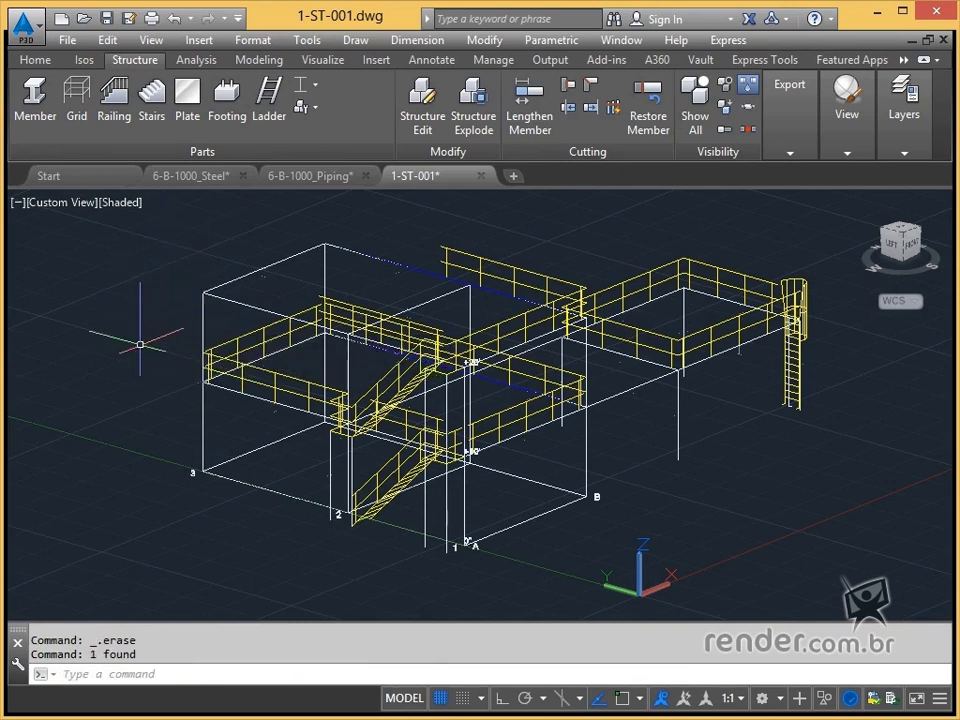